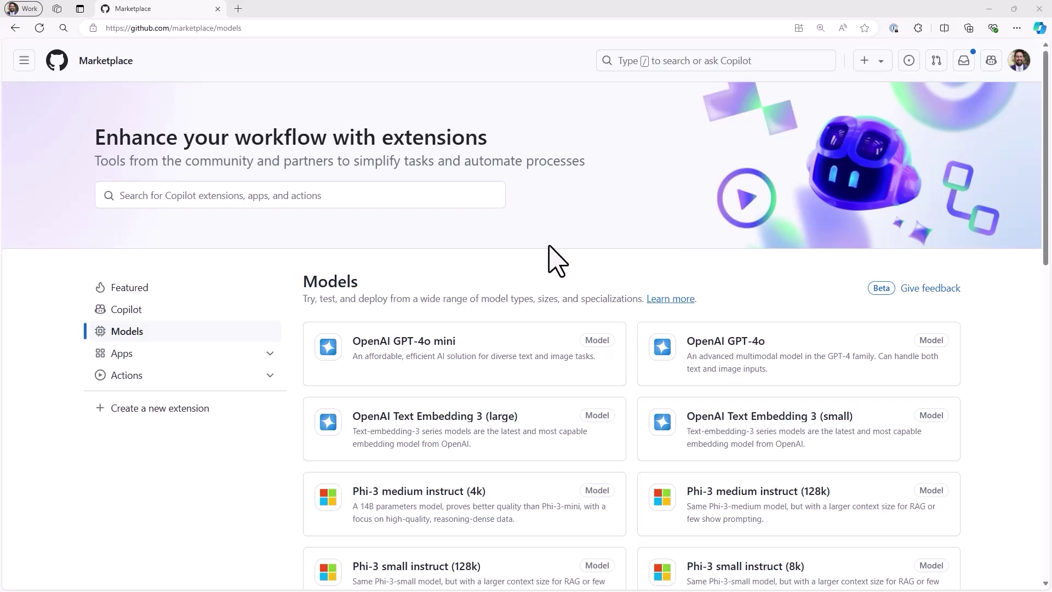
pyautogui.scroll(-2, 550, 259)
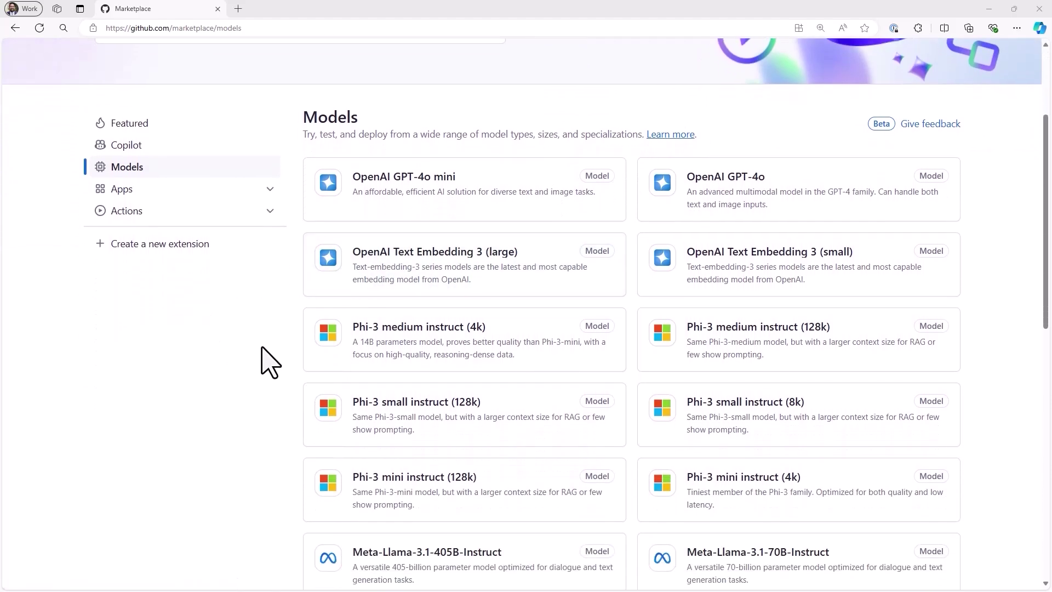
# Step: Show the Phi-3 medium instruct (4k) getting-started code samples with Language set to JavaScript
pyautogui.click(444, 345)
pyautogui.click(294, 183)
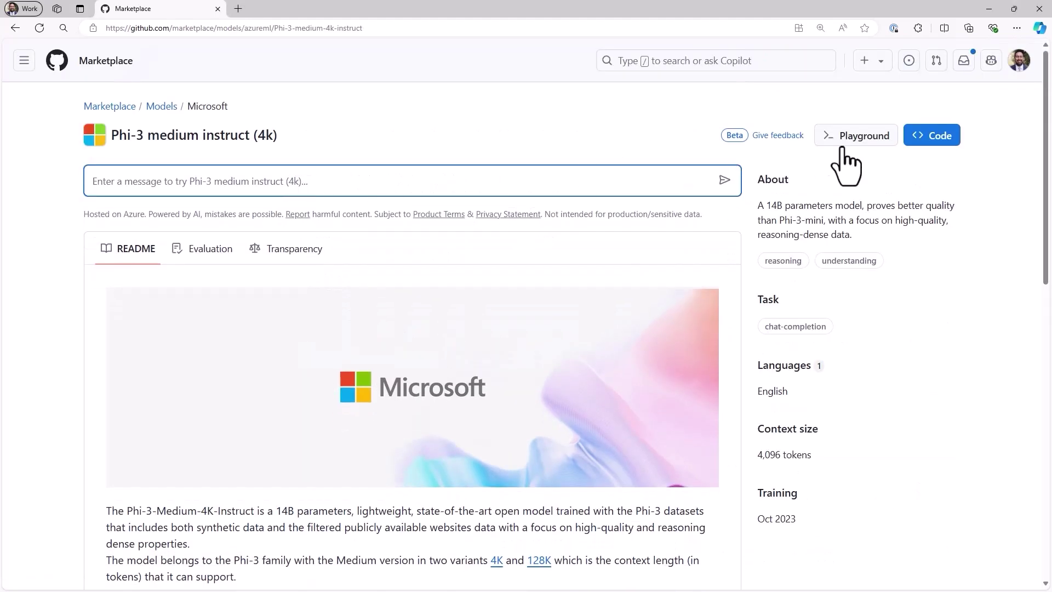
pyautogui.click(929, 134)
pyautogui.click(376, 149)
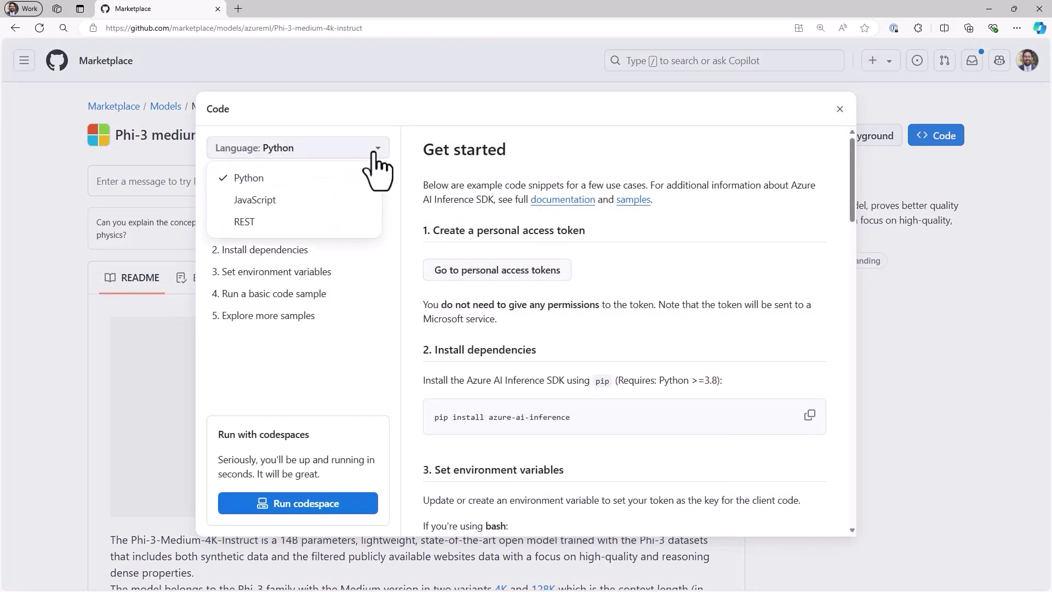
pyautogui.click(333, 198)
pyautogui.scroll(-3, 676, 318)
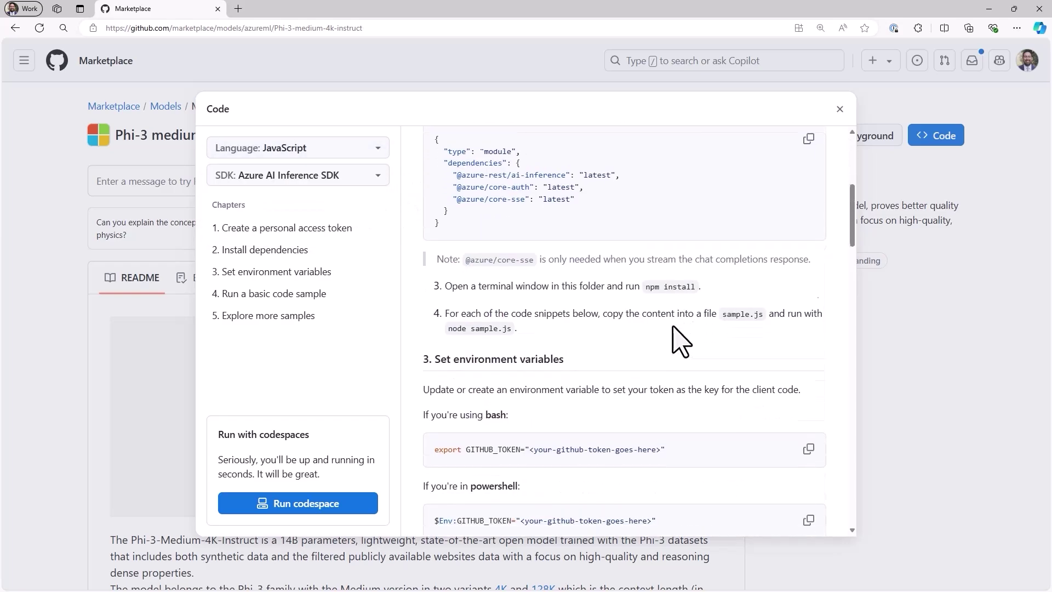
pyautogui.scroll(-2, 677, 319)
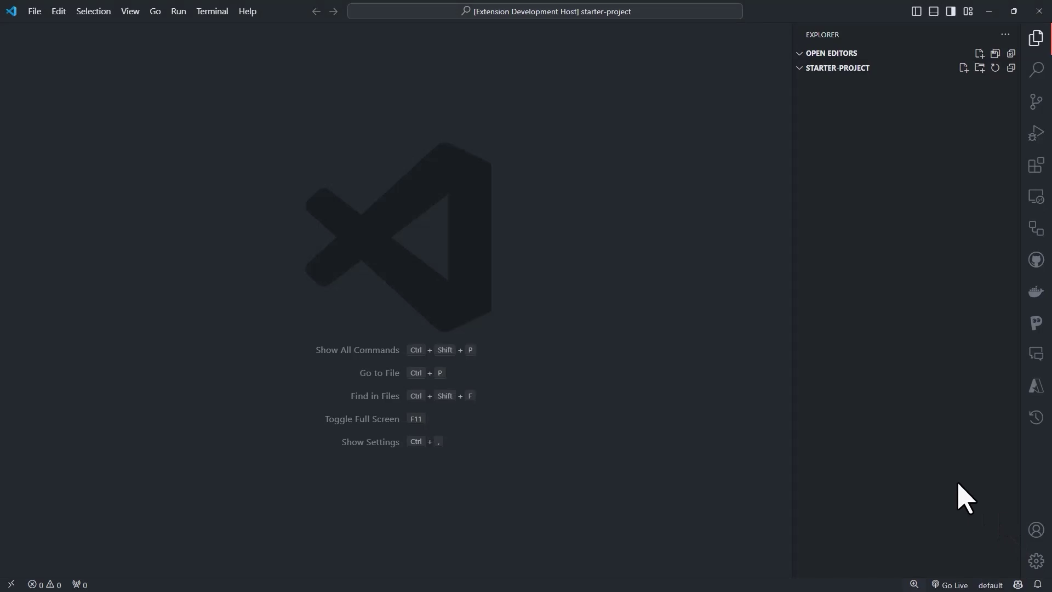
# Step: Create basic.prompty from Phi-3-medium-4k-instruct in the Prompty GitHub Models list
pyautogui.click(1036, 322)
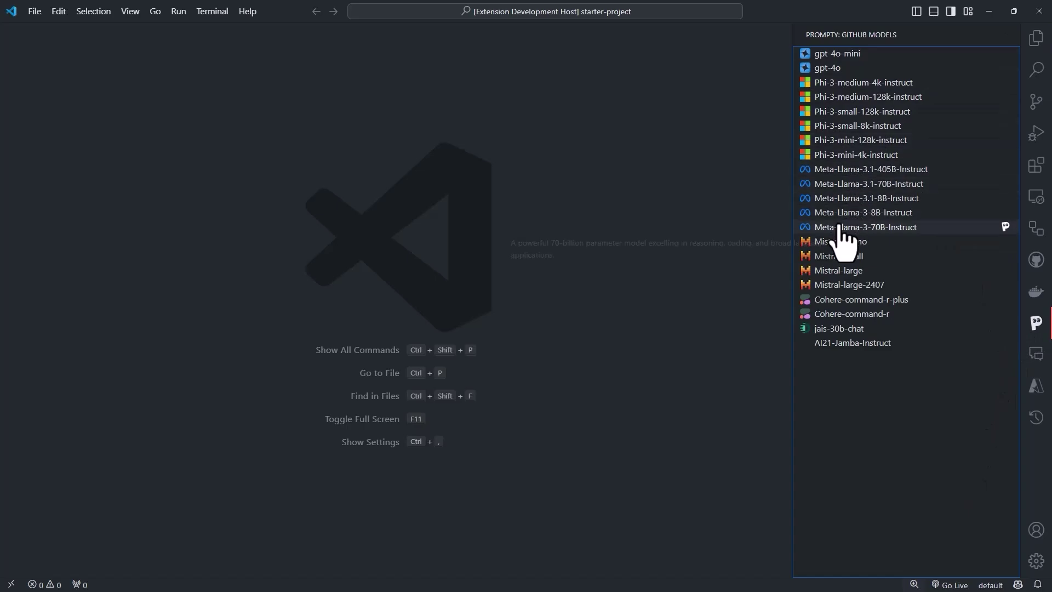
pyautogui.moveTo(863, 82)
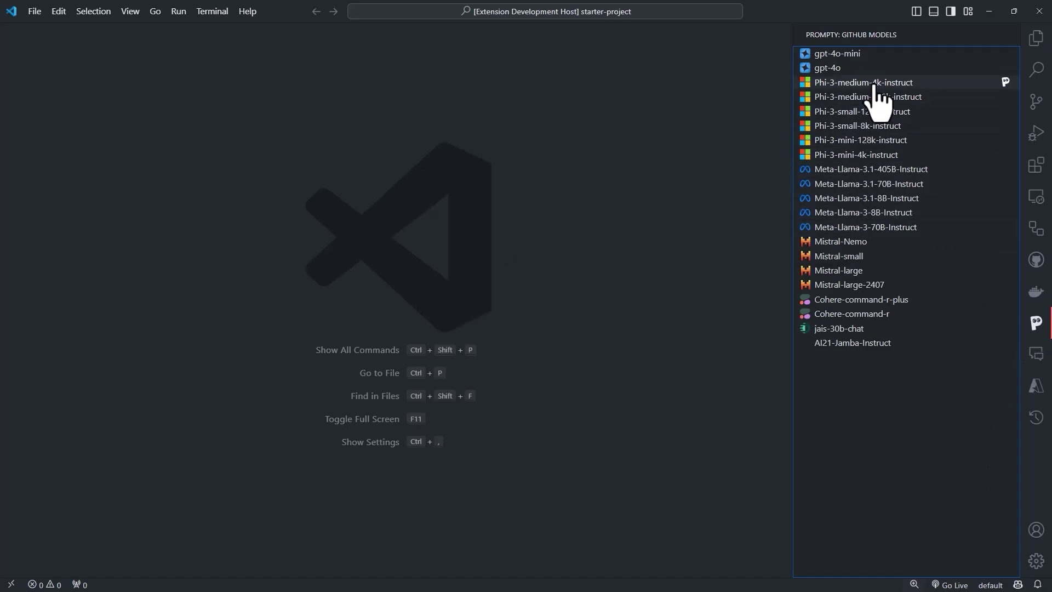
pyautogui.click(1003, 82)
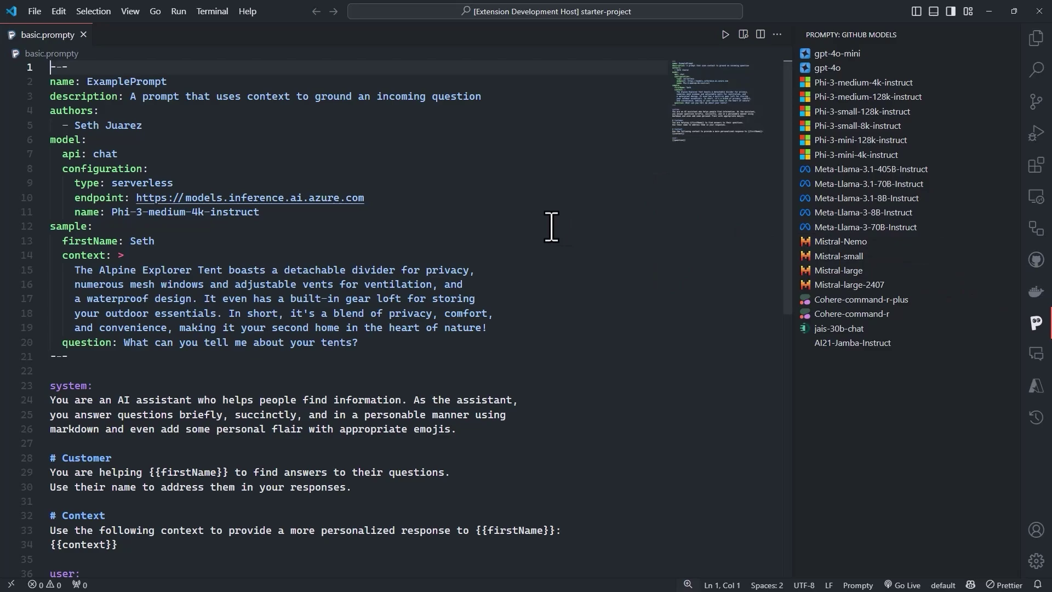
# Step: Run basic.prompty and review the Prompty Output (Verbose) log of messages and response headers
pyautogui.click(725, 35)
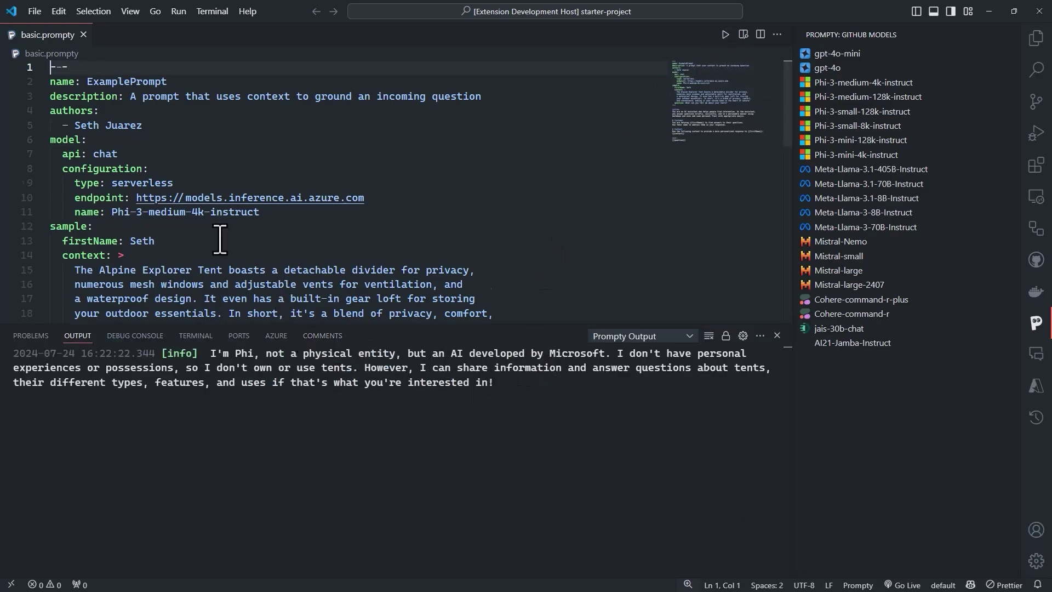
pyautogui.scroll(-3, 220, 229)
pyautogui.scroll(-2, 219, 229)
pyautogui.scroll(-1, 219, 229)
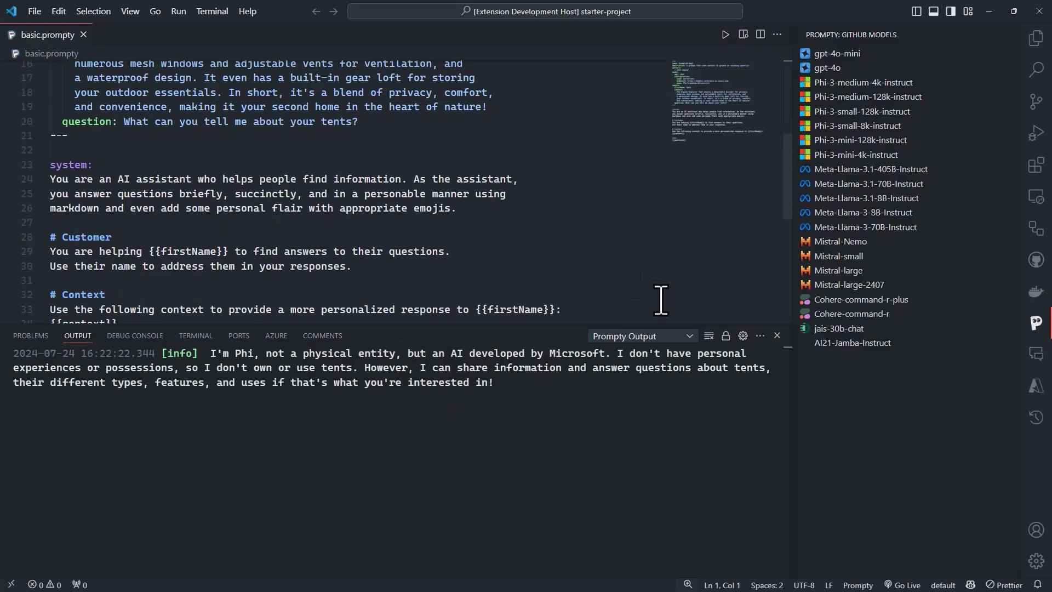
pyautogui.click(656, 337)
pyautogui.click(657, 496)
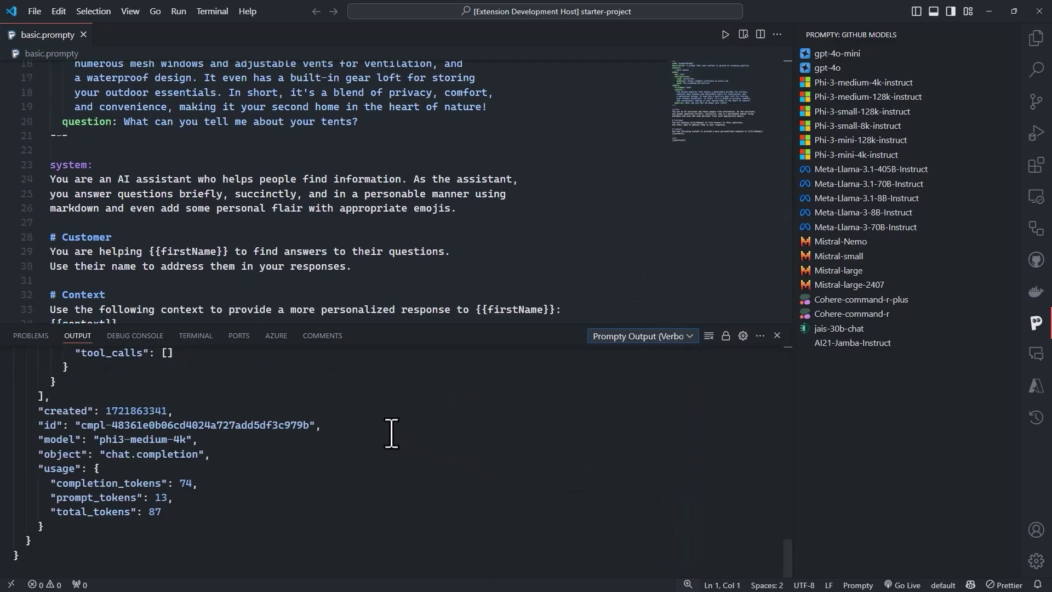
pyautogui.scroll(3, 400, 418)
pyautogui.scroll(3, 400, 414)
pyautogui.scroll(3, 400, 415)
pyautogui.scroll(3, 399, 414)
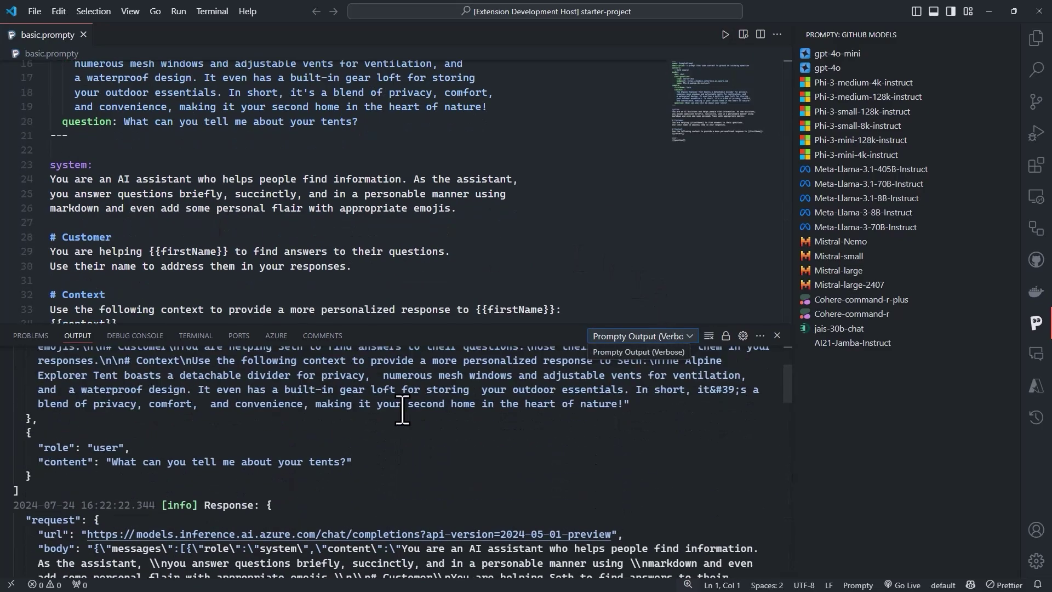
pyautogui.scroll(3, 400, 415)
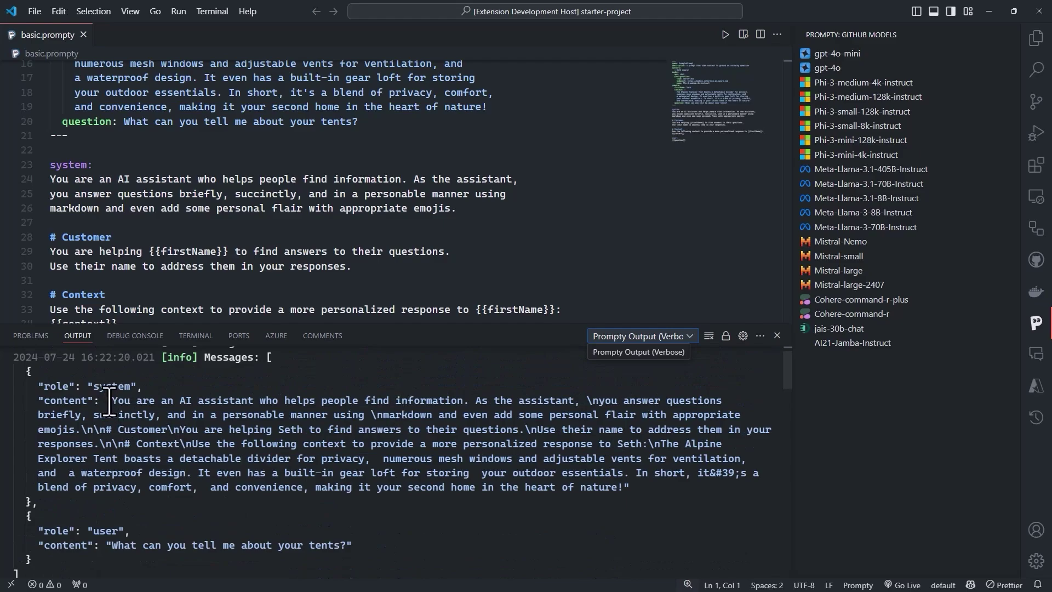
pyautogui.scroll(-1, 116, 403)
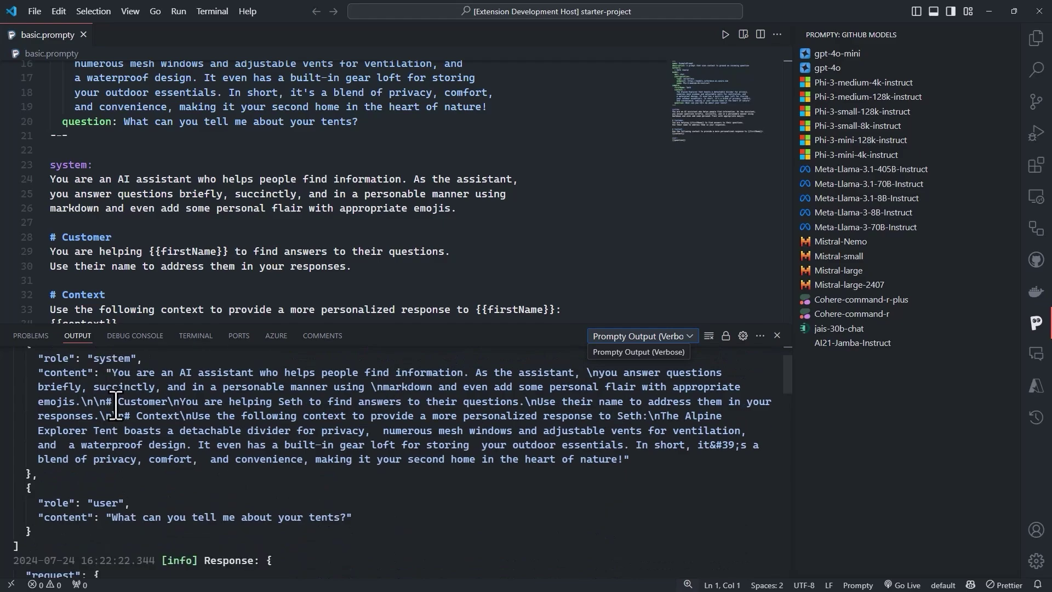
pyautogui.scroll(-2, 116, 403)
pyautogui.scroll(-5, 116, 403)
pyautogui.scroll(-5, 116, 403)
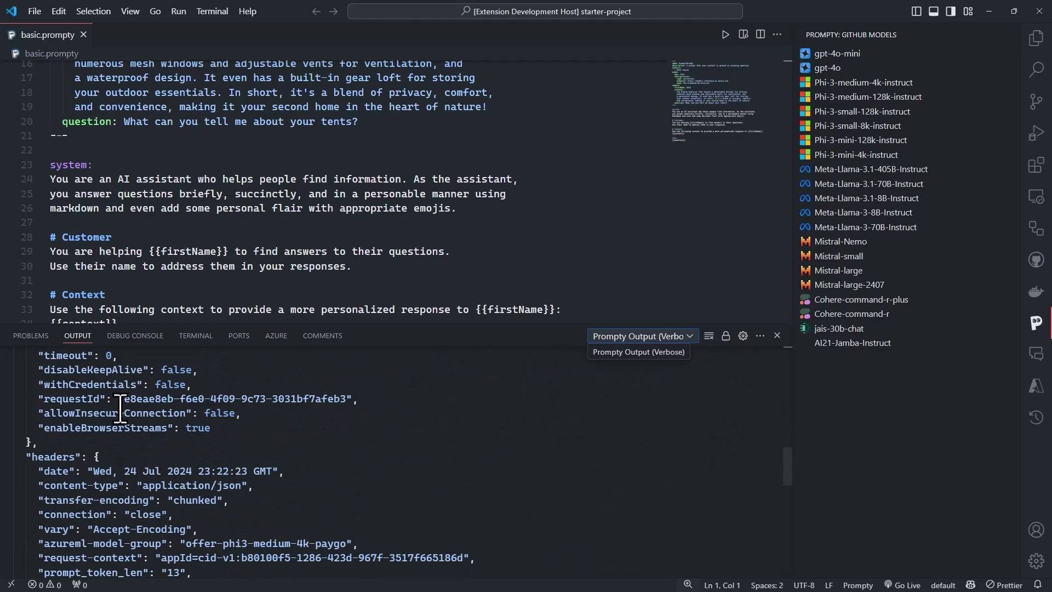
pyautogui.scroll(-1, 120, 407)
pyautogui.scroll(-4, 236, 434)
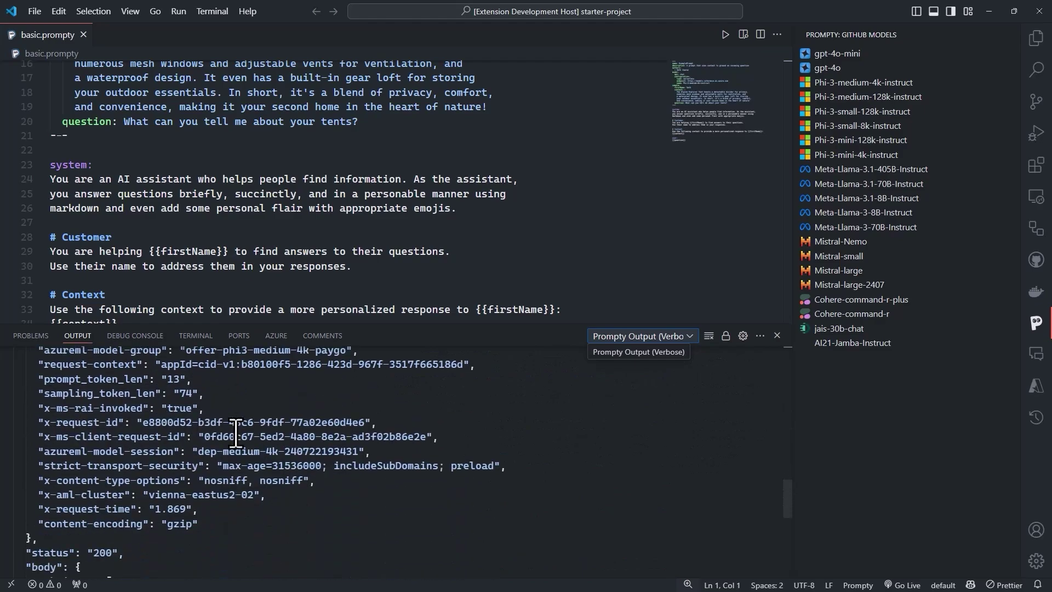
pyautogui.click(1034, 40)
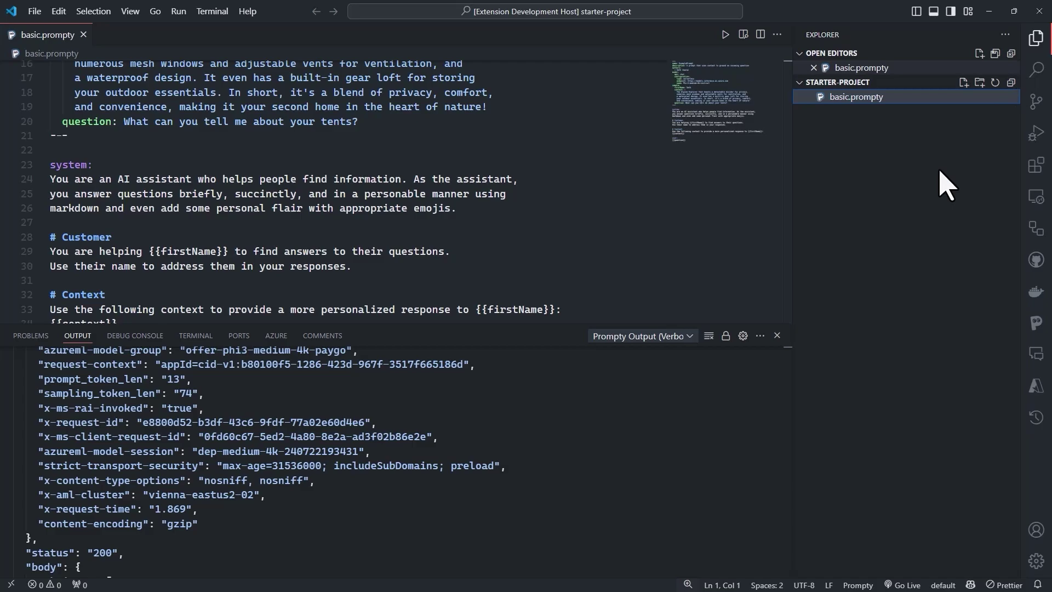
# Step: Generate basic.py from basic.prompty via Add Prompty Code and enlarge the editor to read it
pyautogui.rightClick(863, 100)
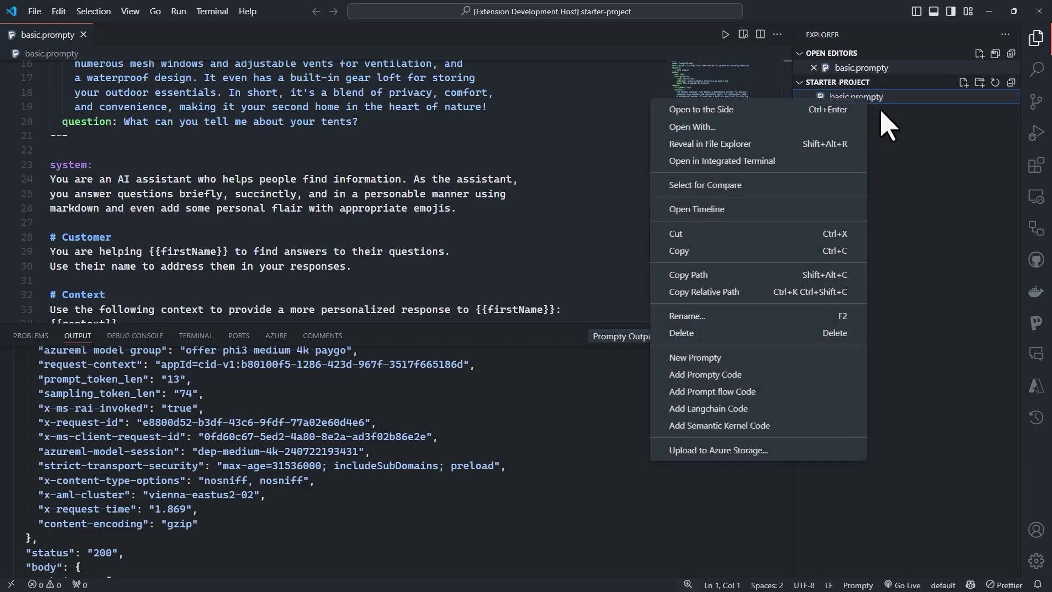
pyautogui.click(768, 377)
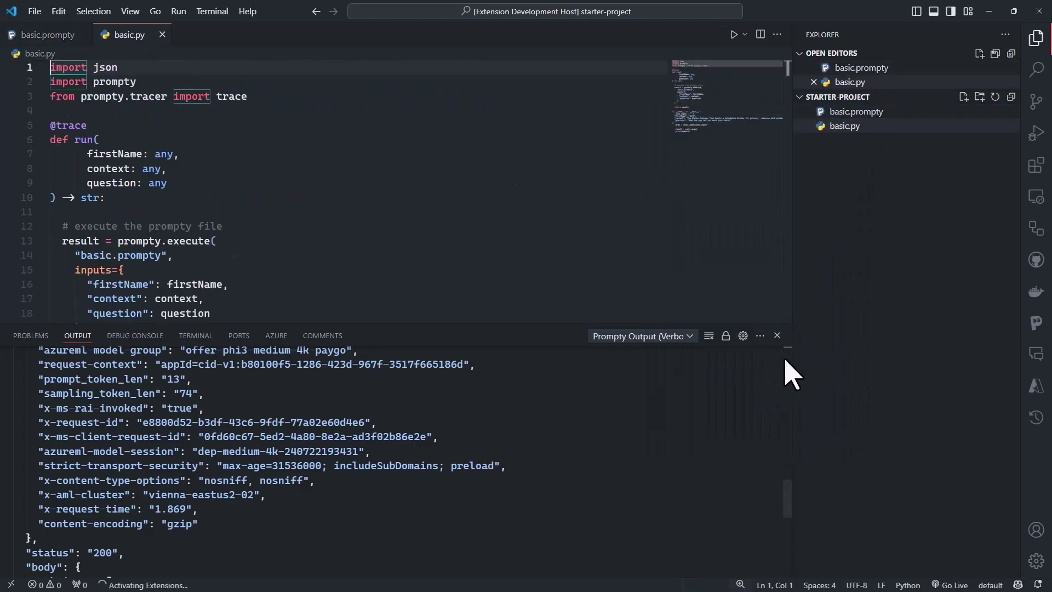
pyautogui.moveTo(395, 325); pyautogui.dragTo(400, 453)
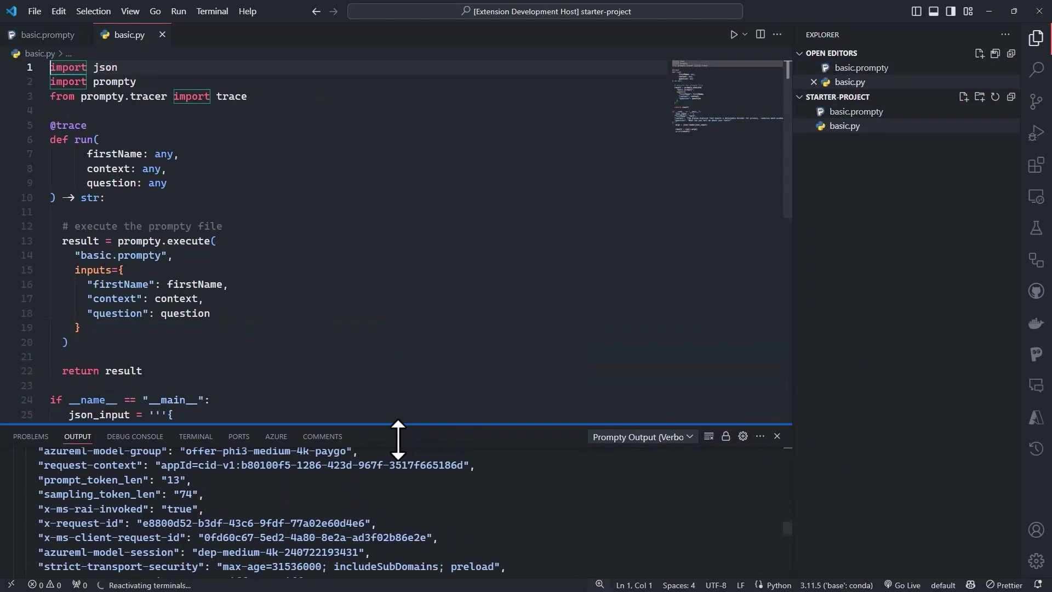
pyautogui.scroll(-2, 331, 274)
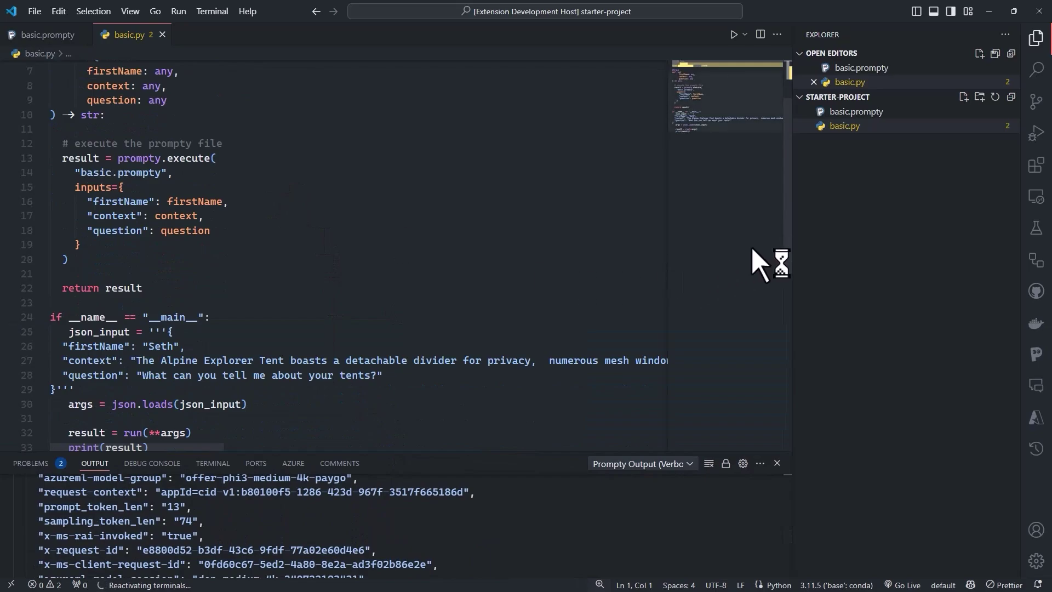
pyautogui.scroll(2, 399, 194)
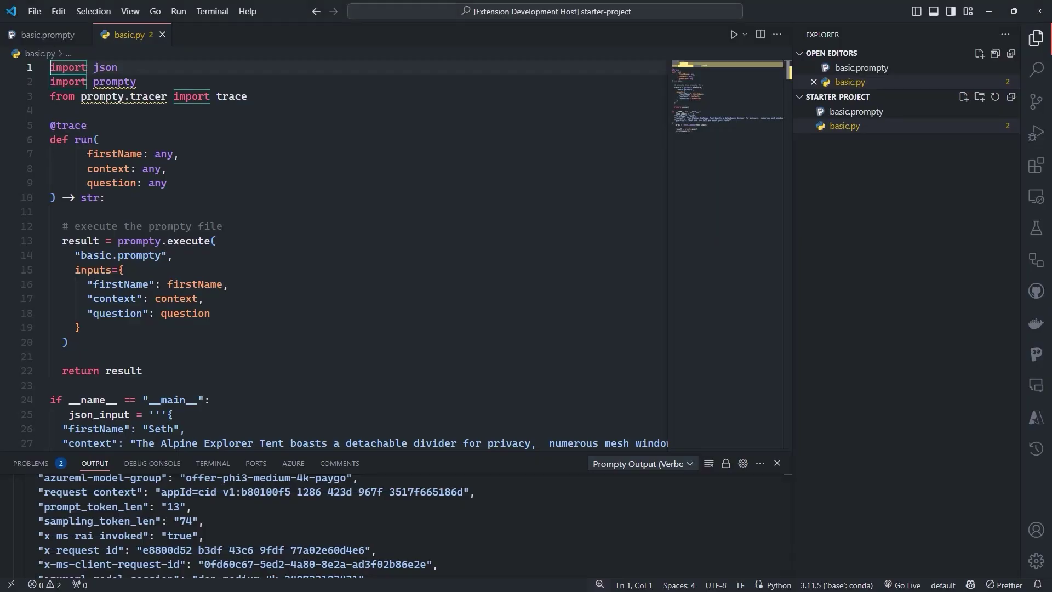
pyautogui.click(1039, 356)
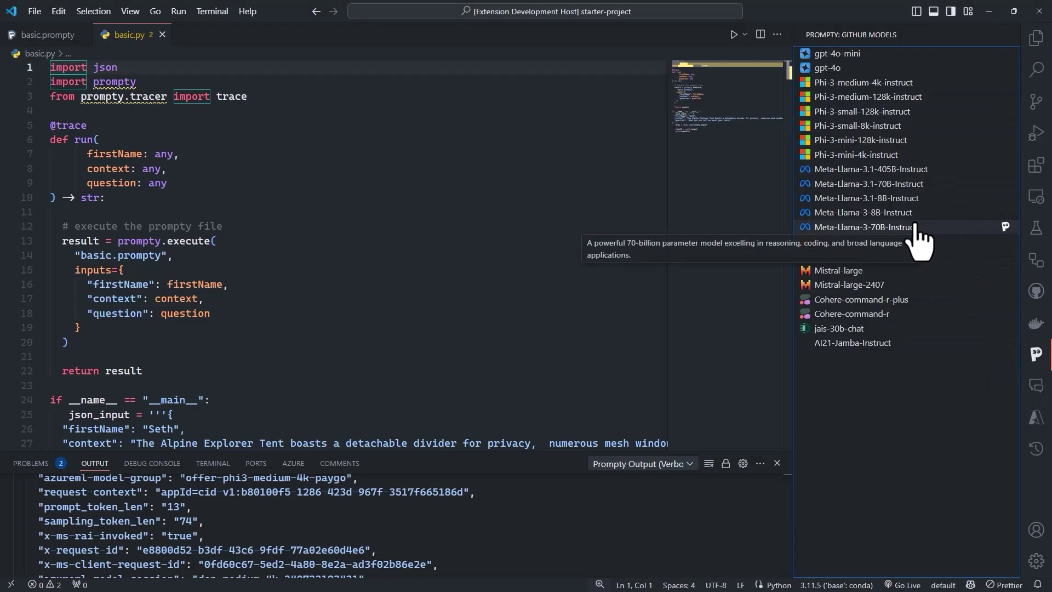
pyautogui.click(1036, 38)
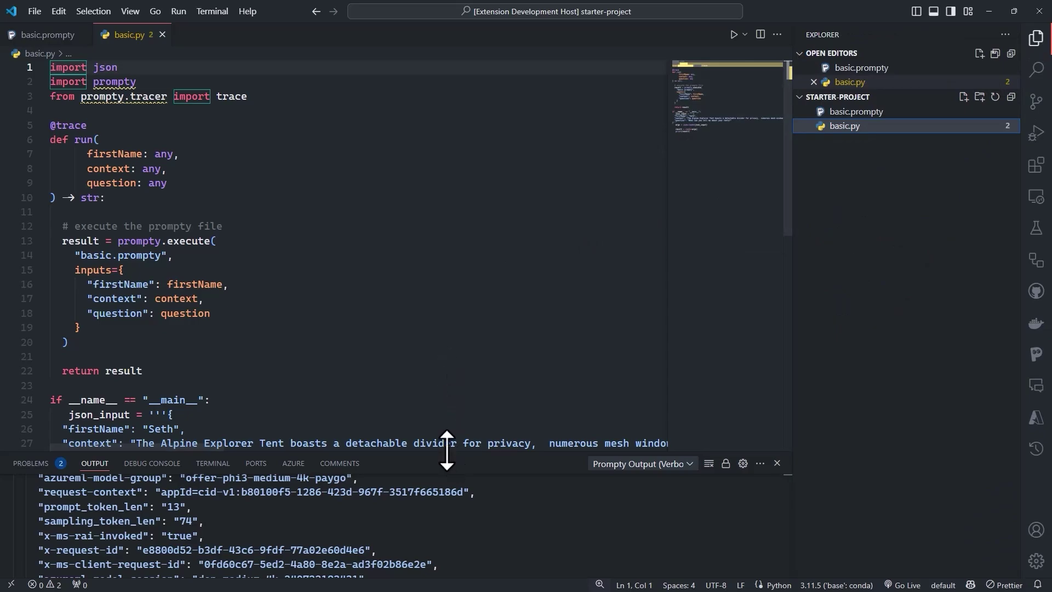
pyautogui.moveTo(448, 452); pyautogui.dragTo(473, 298)
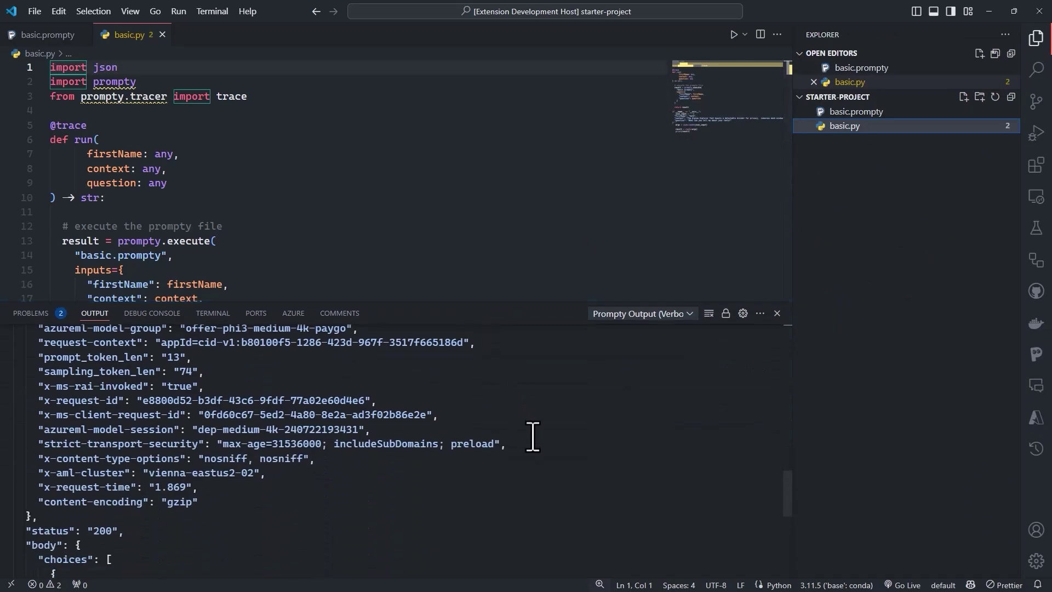